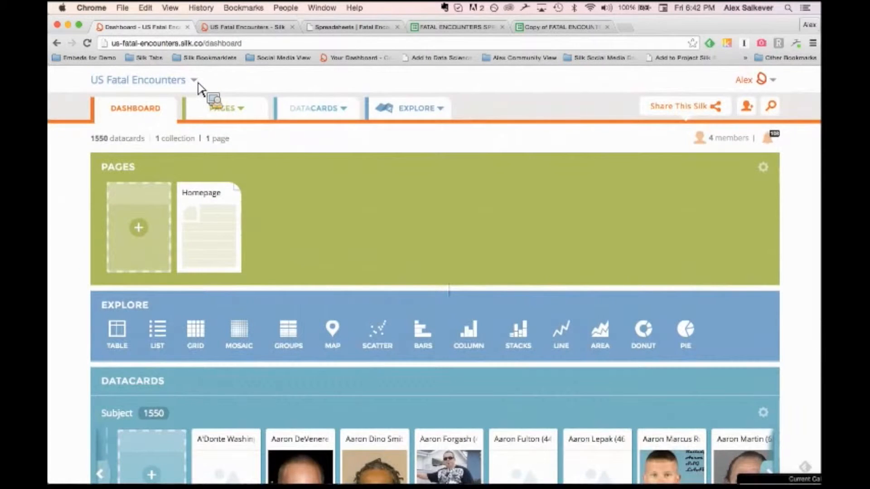
# Step: Create a new Silk named "IRE Test Movie" and skip its introductory tutorial
pyautogui.click(198, 83)
pyautogui.click(137, 263)
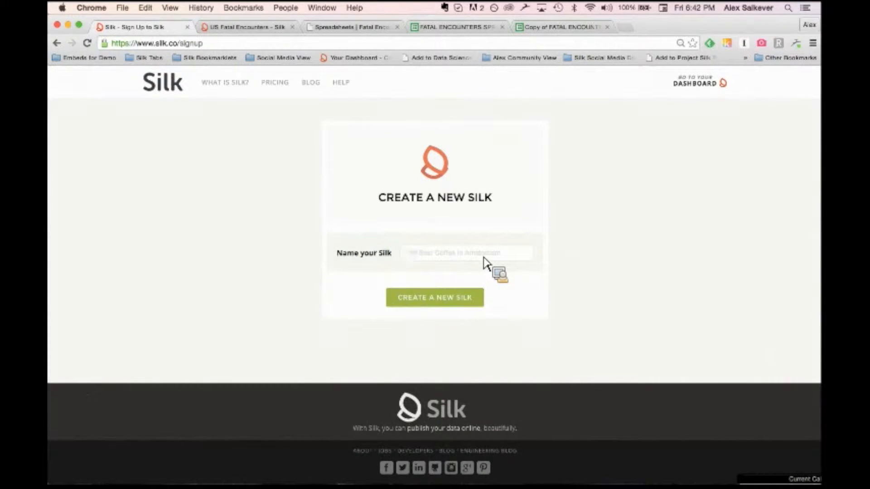
pyautogui.write('f')
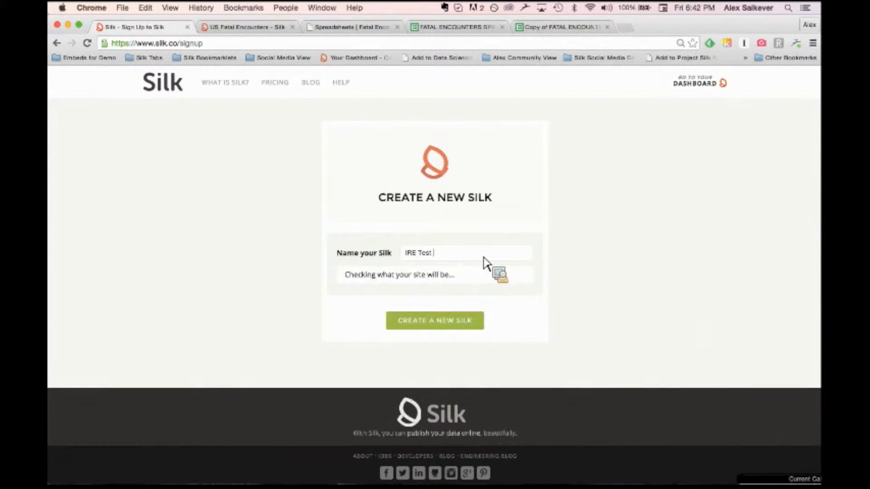
pyautogui.write('Movie')
pyautogui.click(444, 326)
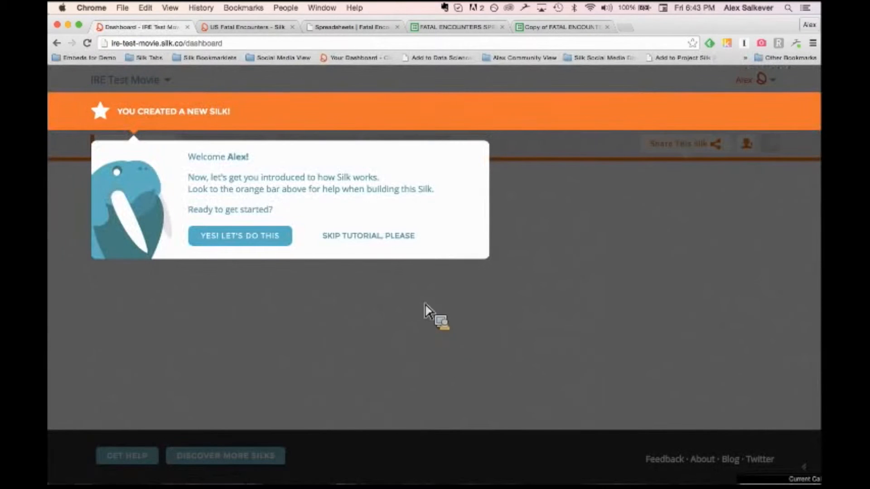
pyautogui.click(360, 237)
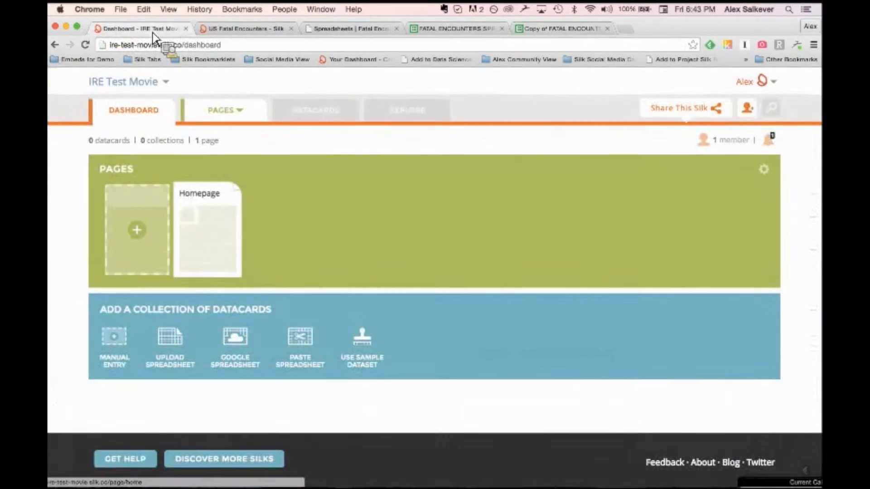
# Step: Paste the copied spreadsheet data, including its header row, as a new datacard collection and open the import preview
pyautogui.click(301, 346)
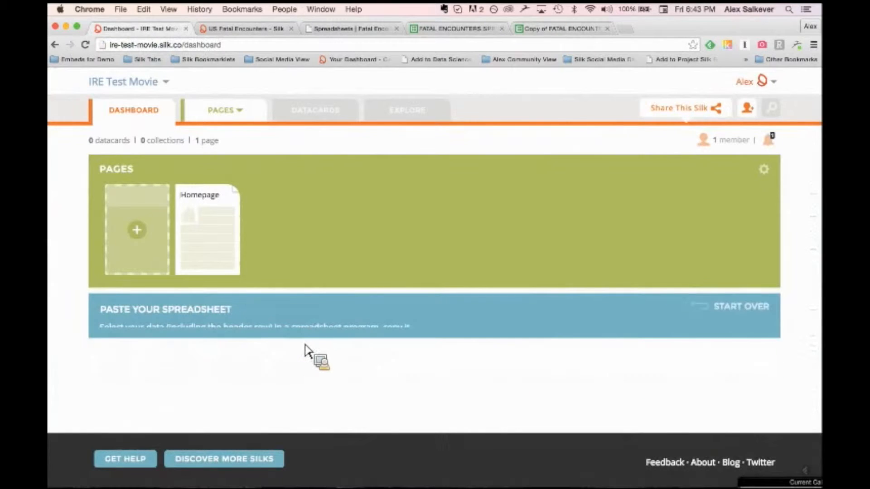
pyautogui.press('super+v')
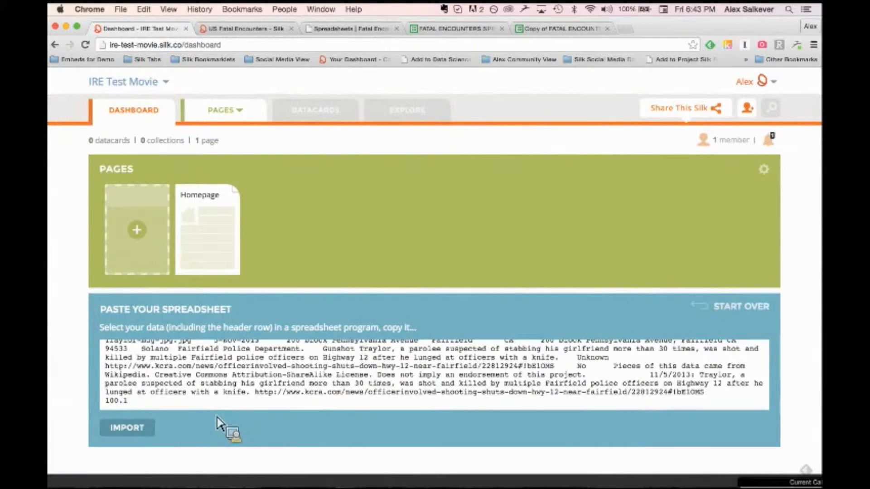
pyautogui.scroll(3, 253, 391)
pyautogui.scroll(5, 254, 391)
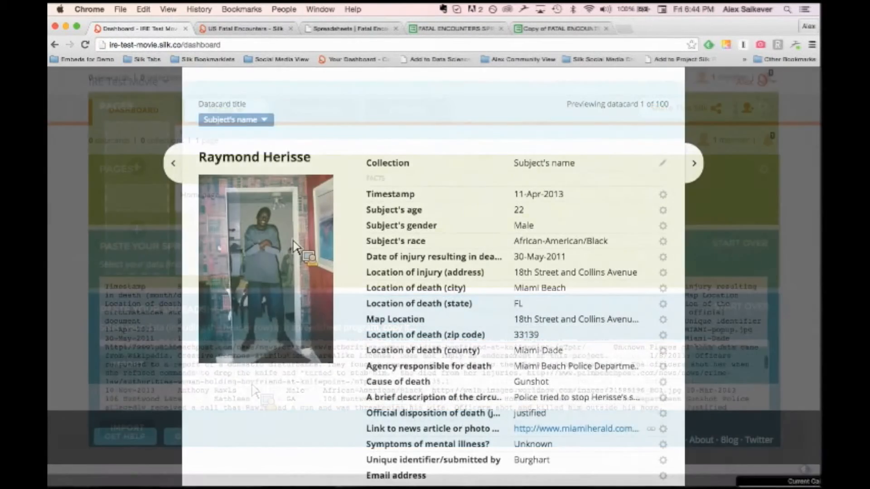
# Step: Set the Unique identifier column to be ignored in the datacard import
pyautogui.scroll(-3, 495, 311)
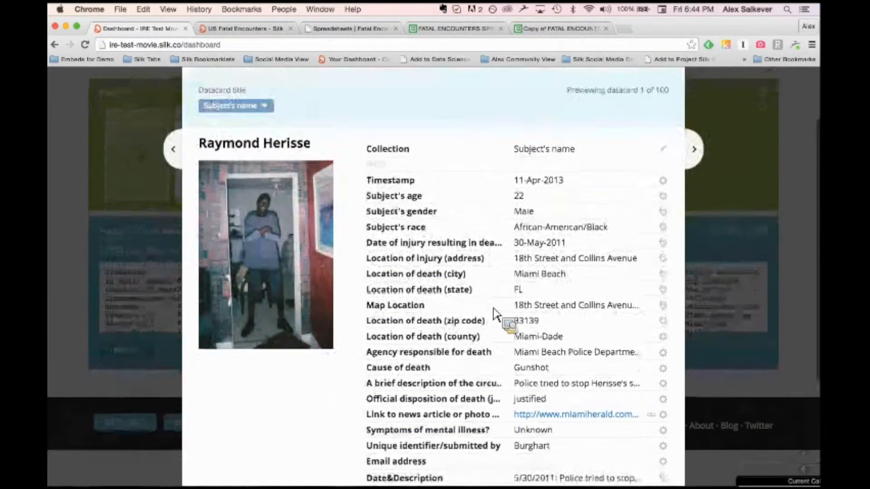
pyautogui.scroll(-1, 495, 311)
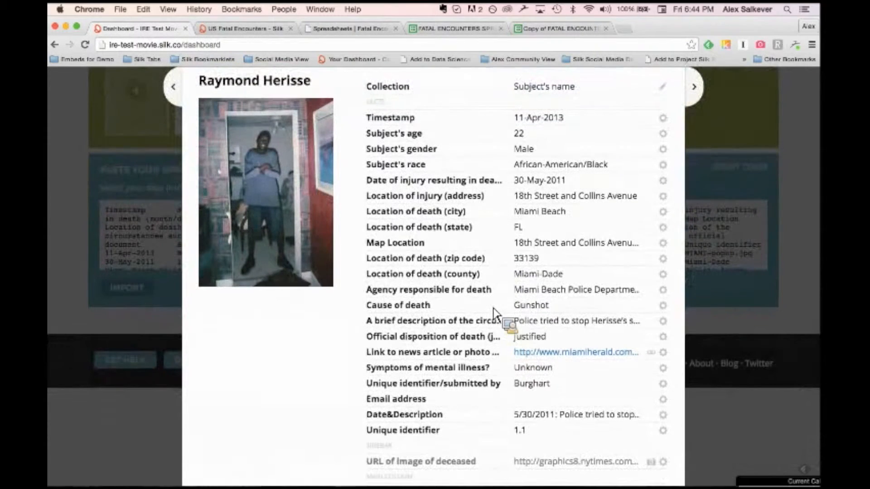
pyautogui.scroll(-4, 495, 310)
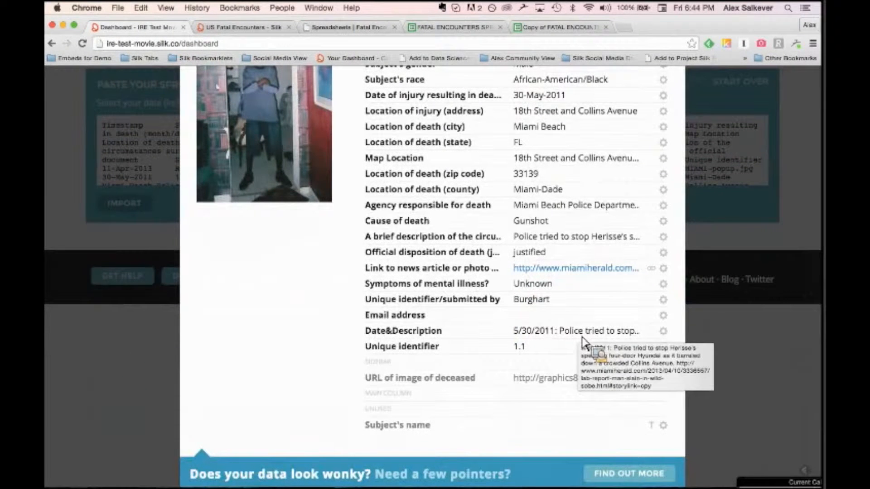
pyautogui.click(663, 347)
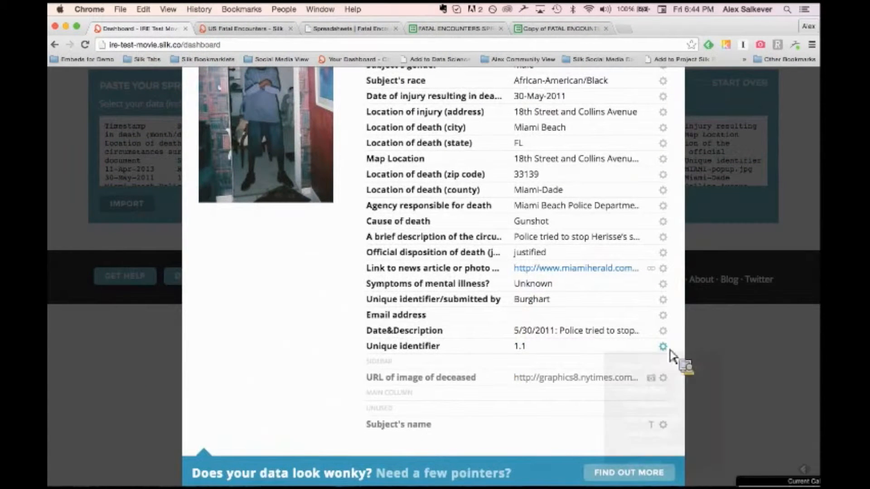
pyautogui.scroll(-2, 618, 472)
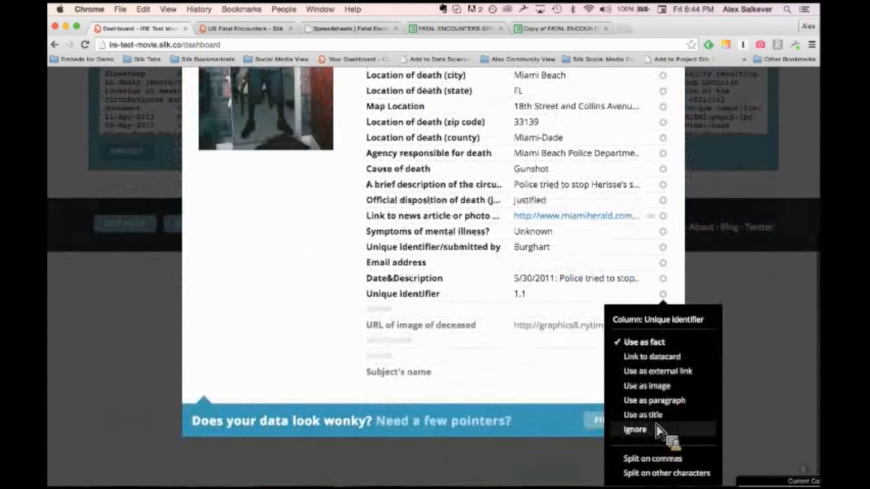
pyautogui.click(638, 427)
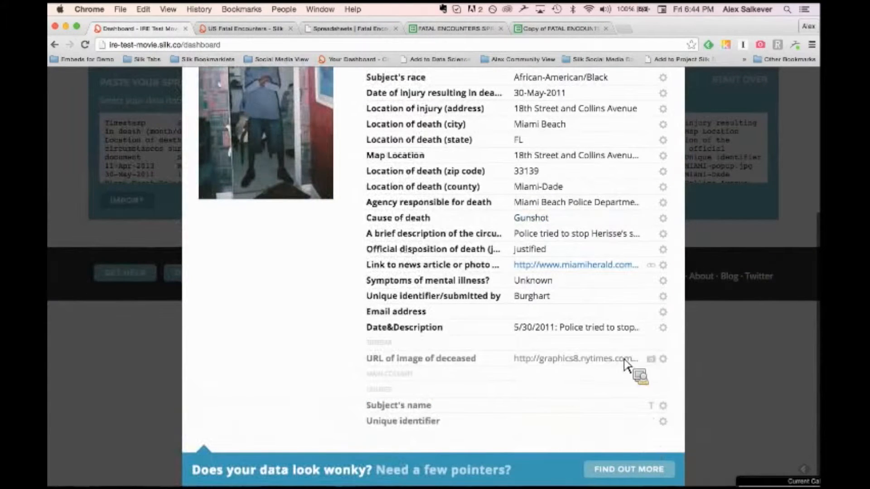
# Step: Use the Subject's name column as link text for the news article link column and import the datacards
pyautogui.scroll(2, 572, 372)
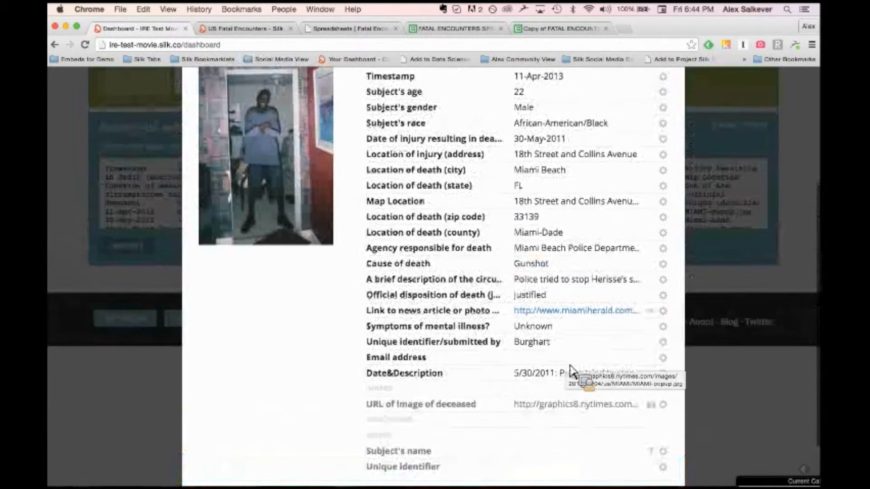
pyautogui.click(654, 315)
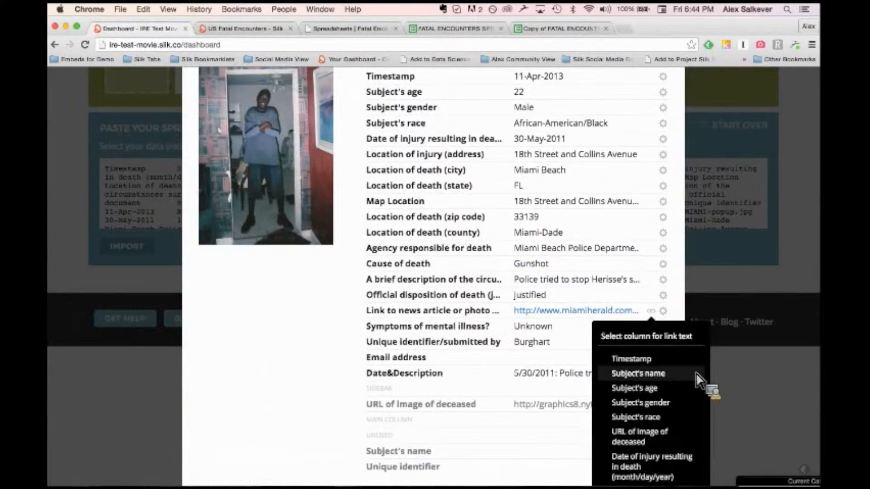
pyautogui.scroll(-2, 706, 383)
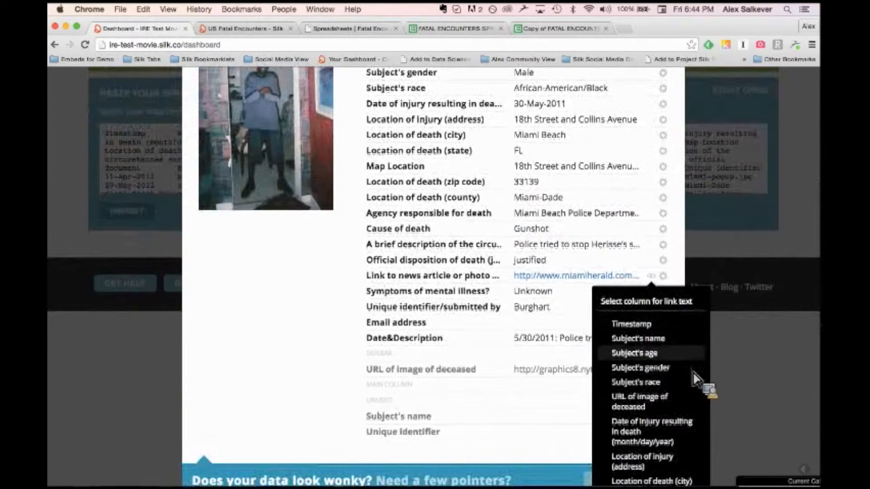
pyautogui.click(651, 343)
pyautogui.scroll(10, 564, 342)
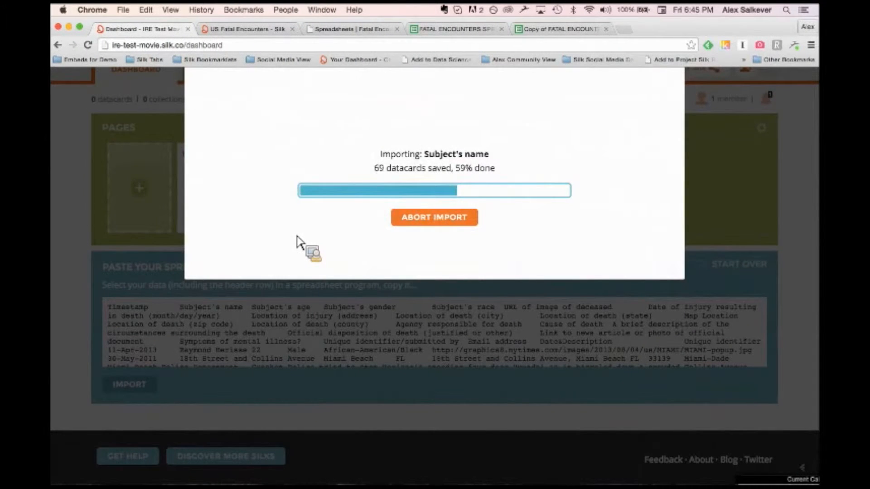
pyautogui.scroll(3, 297, 243)
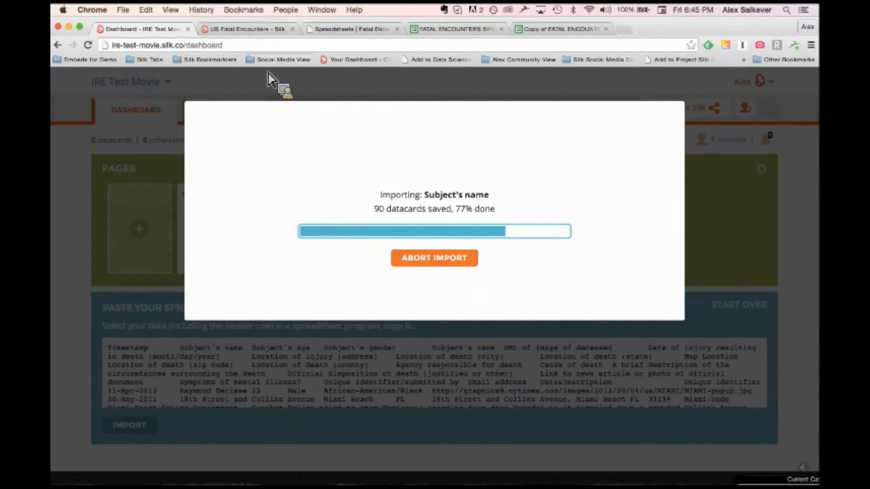
# Step: In the US Fatal Encounters Silk, view the table by race, browse the Subject datacards and inspect the second card's details
pyautogui.click(258, 30)
pyautogui.click(117, 149)
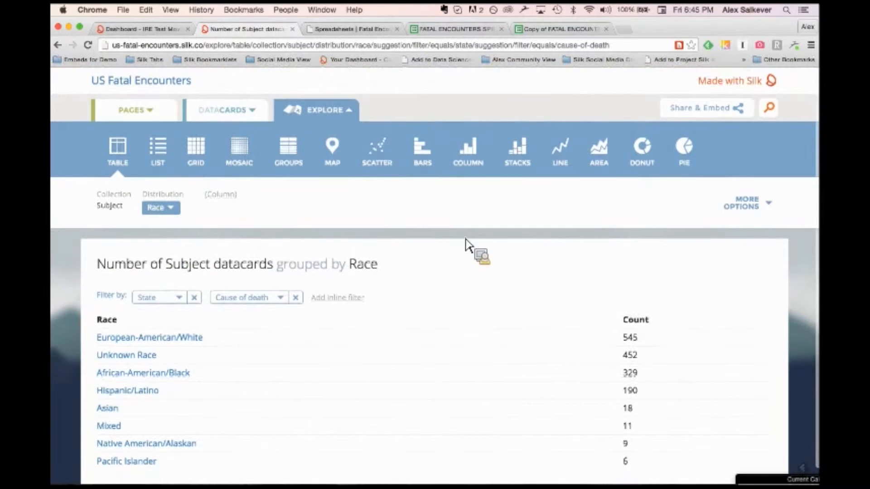
pyautogui.click(225, 118)
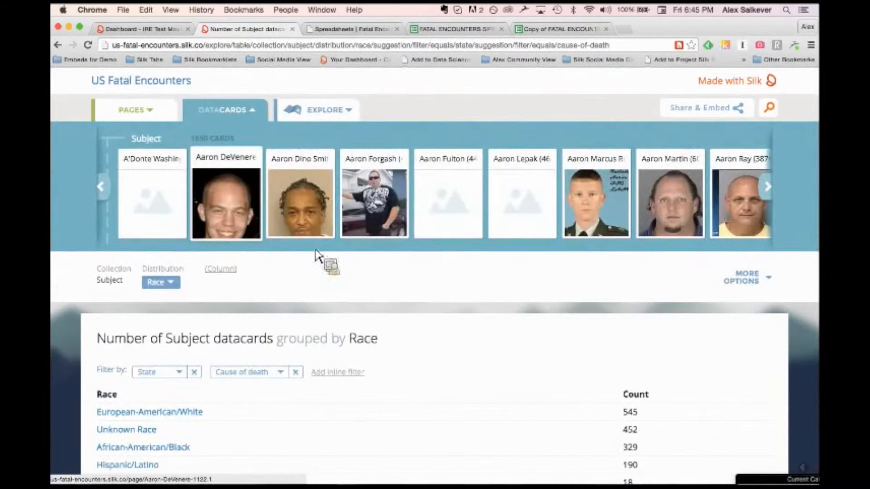
pyautogui.click(242, 210)
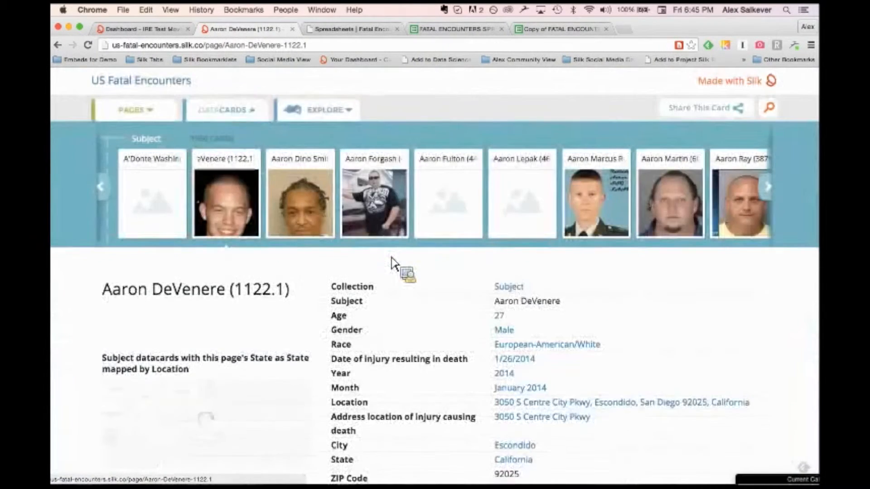
pyautogui.scroll(-3, 393, 262)
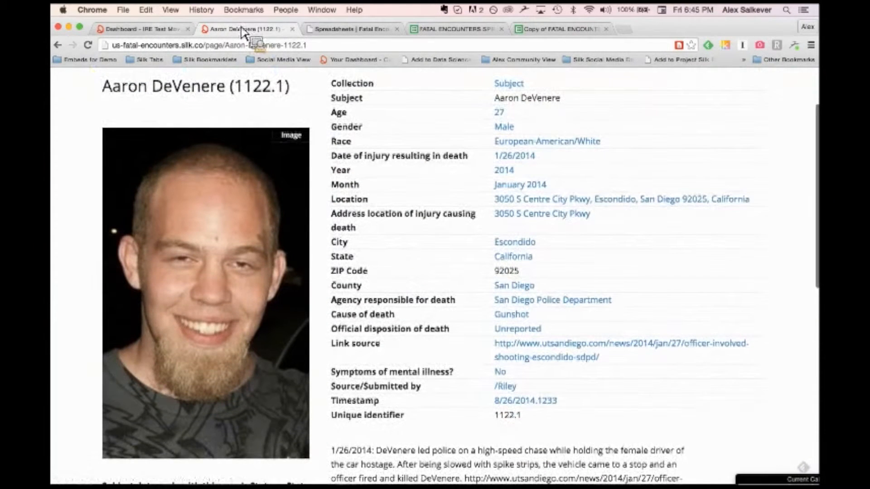
# Step: Return to the IRE Test Movie import, explore the new datacards and remove the URL of image of deceased column from the table
pyautogui.click(154, 30)
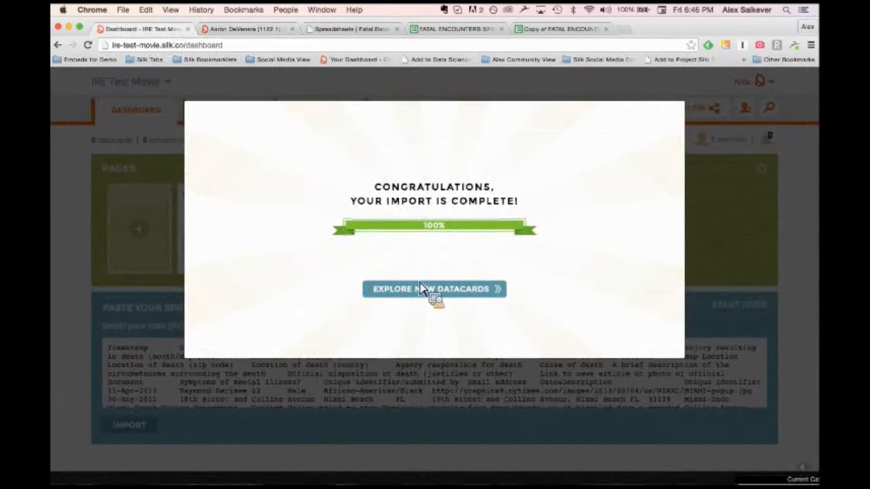
pyautogui.click(451, 292)
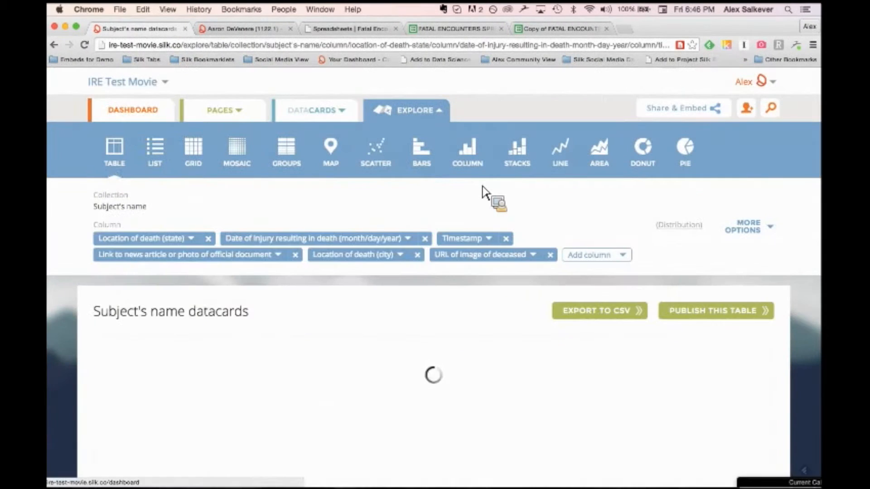
pyautogui.scroll(-3, 483, 192)
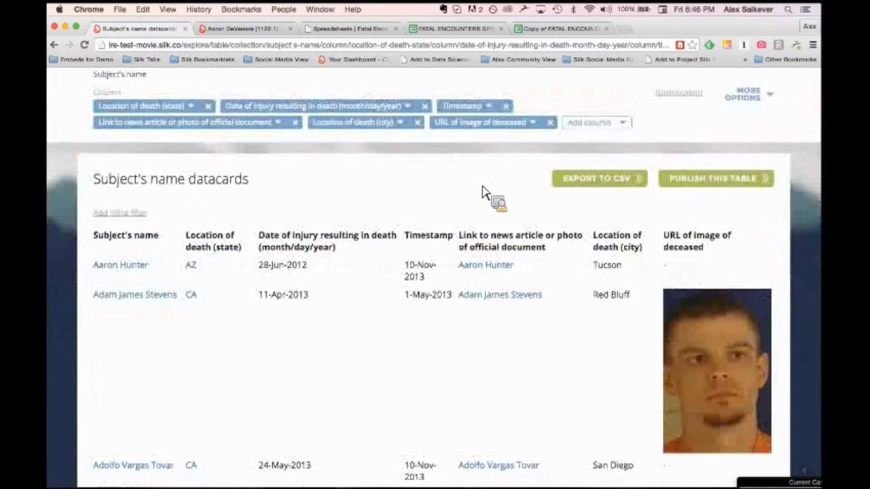
pyautogui.click(550, 118)
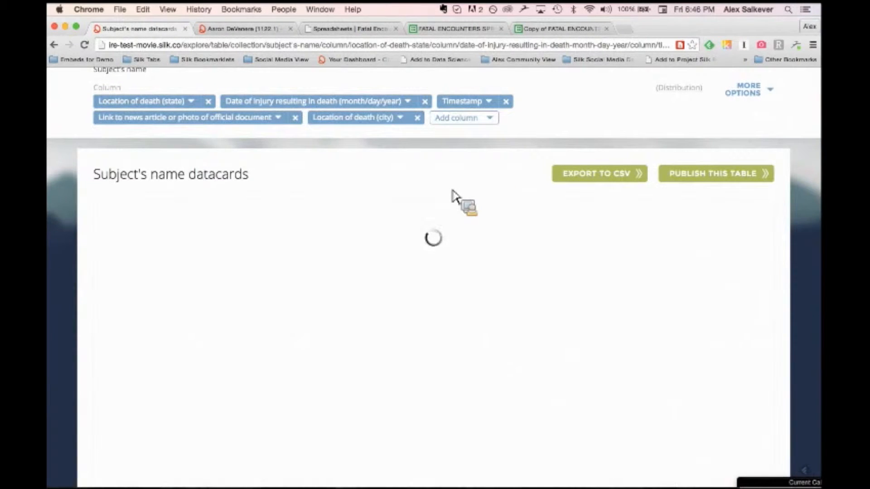
# Step: Add an inline filter on Cause of death to the datacards table and set it to Gunshot
pyautogui.scroll(-2, 453, 197)
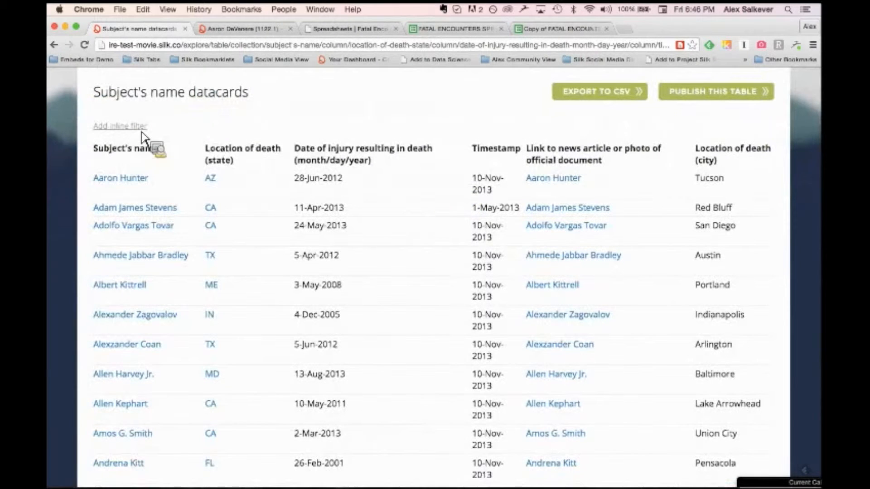
pyautogui.click(121, 126)
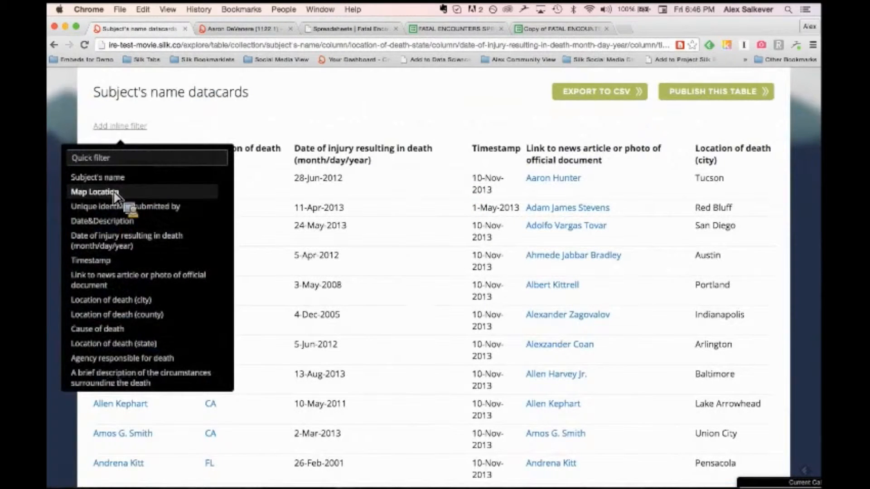
pyautogui.scroll(-3, 179, 298)
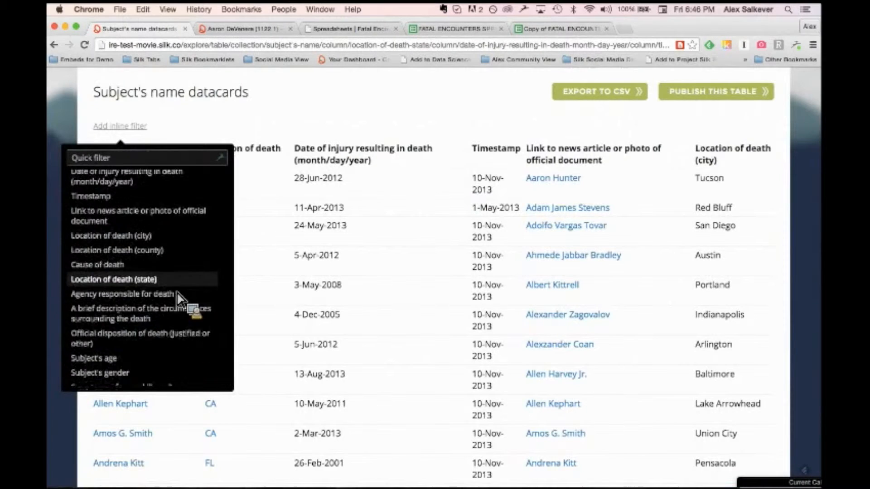
pyautogui.click(149, 283)
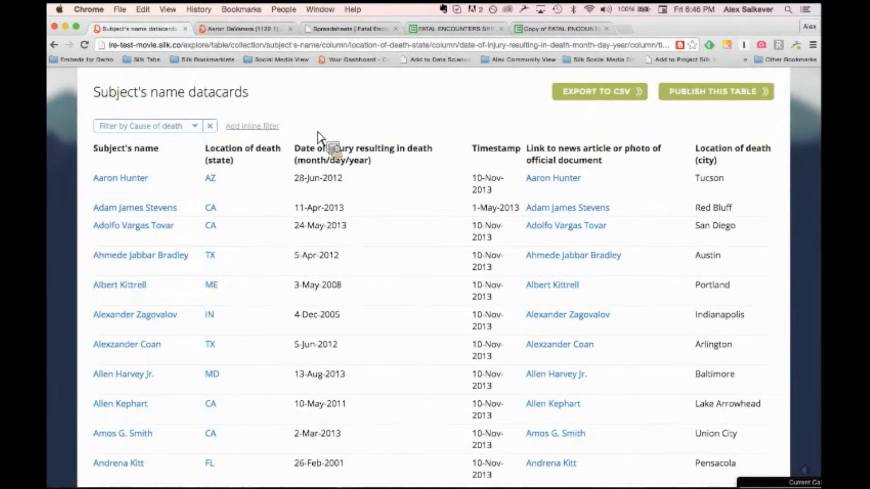
pyautogui.scroll(2, 406, 117)
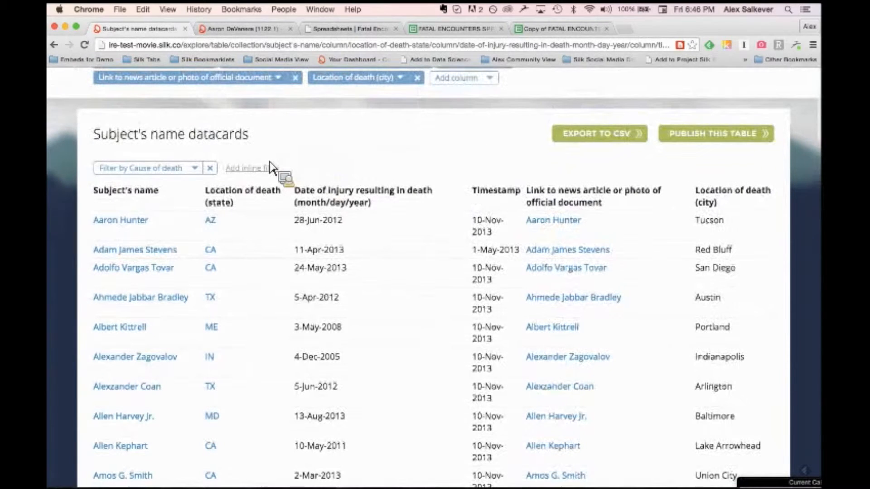
pyautogui.click(200, 170)
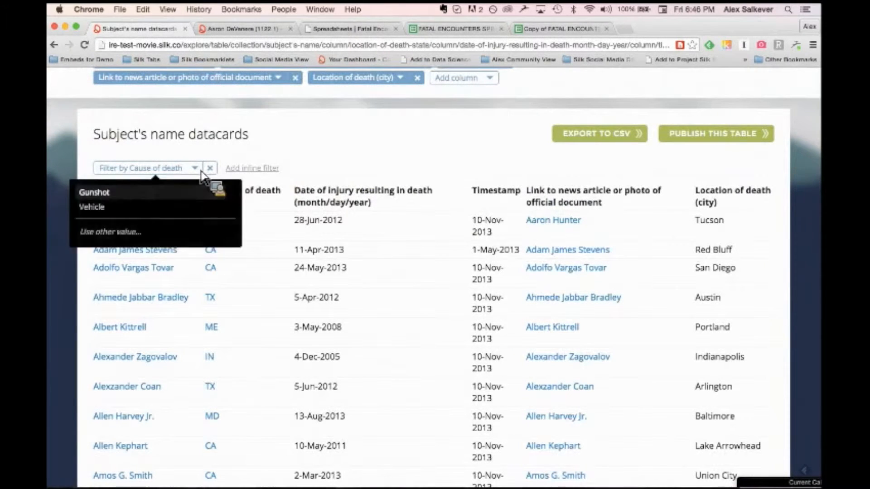
pyautogui.click(105, 194)
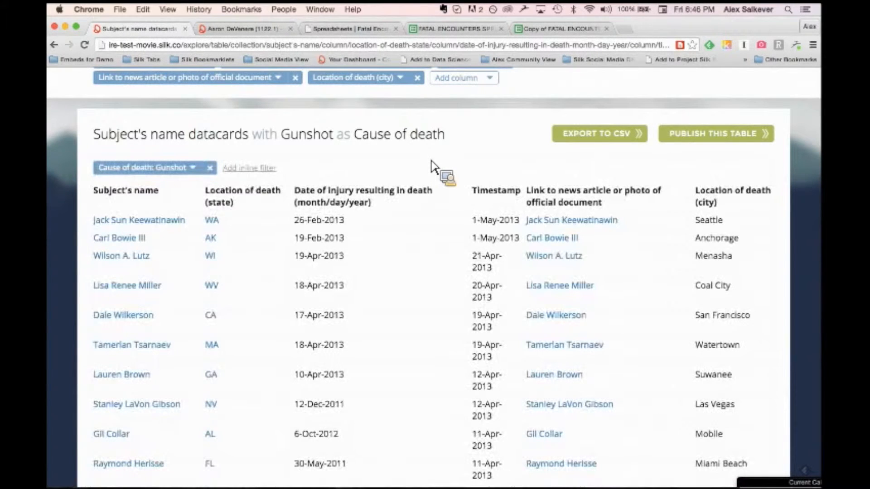
pyautogui.scroll(-1, 431, 166)
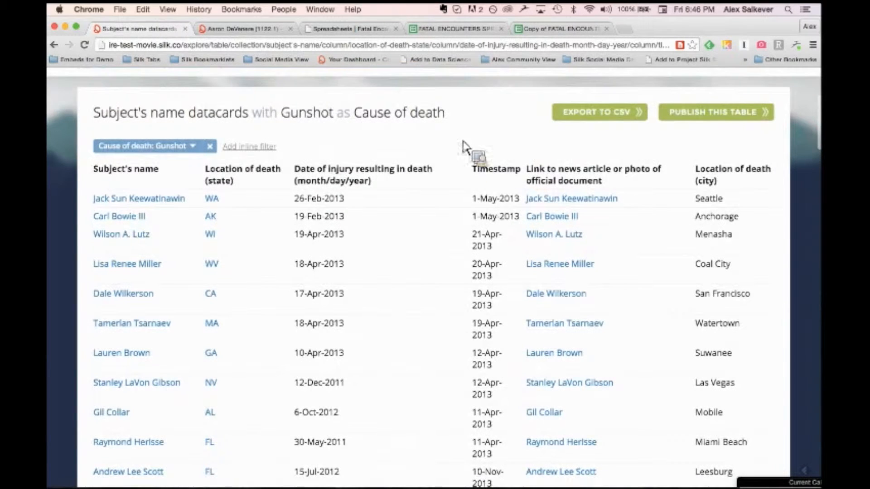
pyautogui.scroll(2, 462, 147)
pyautogui.scroll(6, 464, 152)
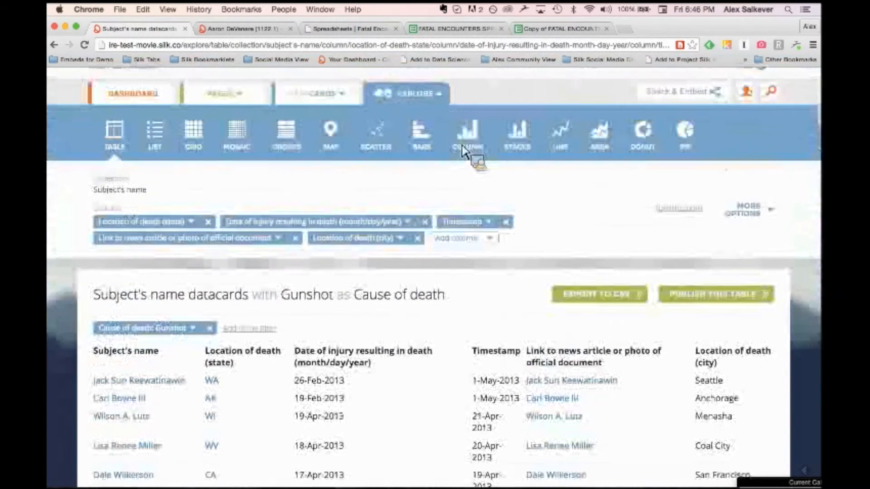
# Step: Open the embed code of the filtered Subject's name table and review its code and available embed sizes
pyautogui.click(681, 99)
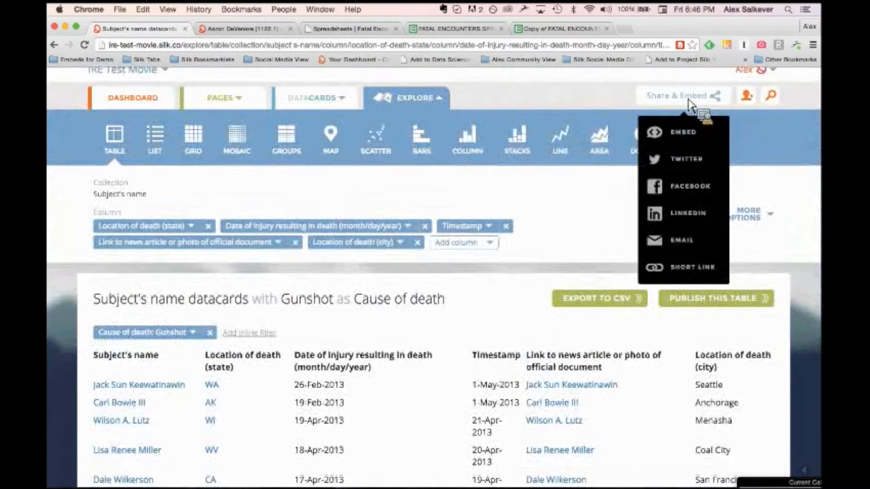
pyautogui.click(683, 135)
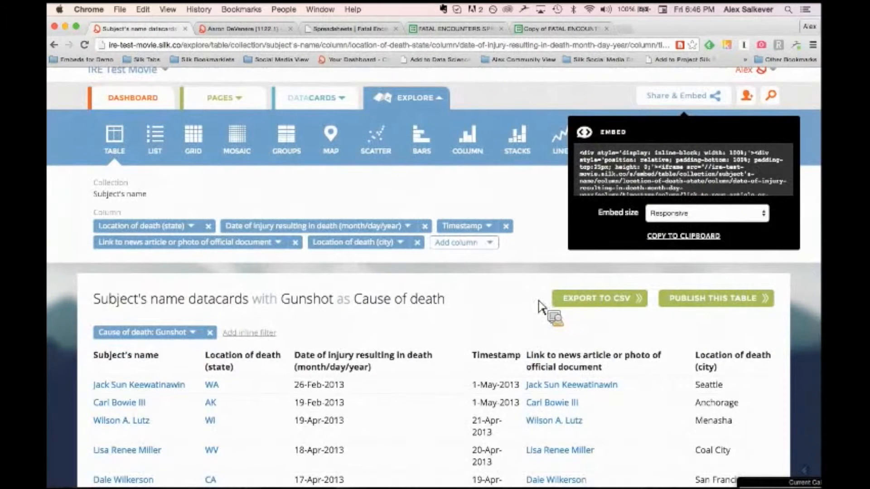
pyautogui.scroll(-3, 690, 192)
pyautogui.scroll(-5, 690, 195)
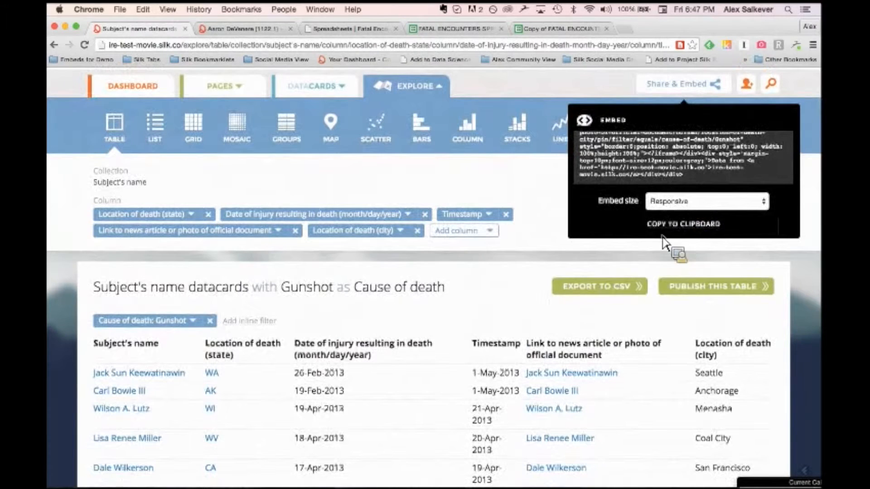
pyautogui.click(692, 205)
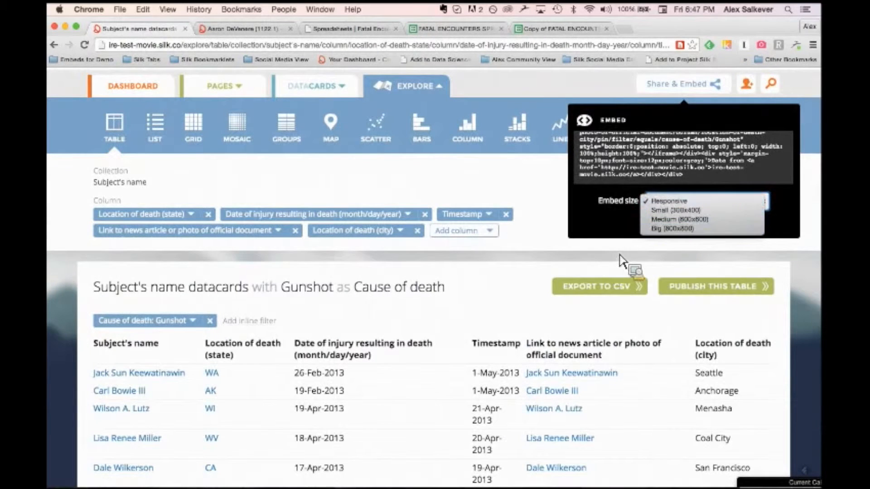
pyautogui.click(526, 296)
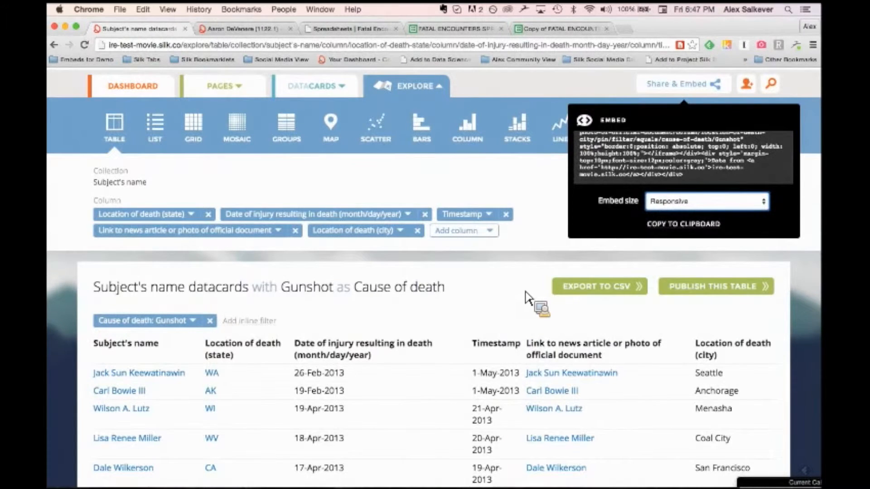
pyautogui.click(524, 296)
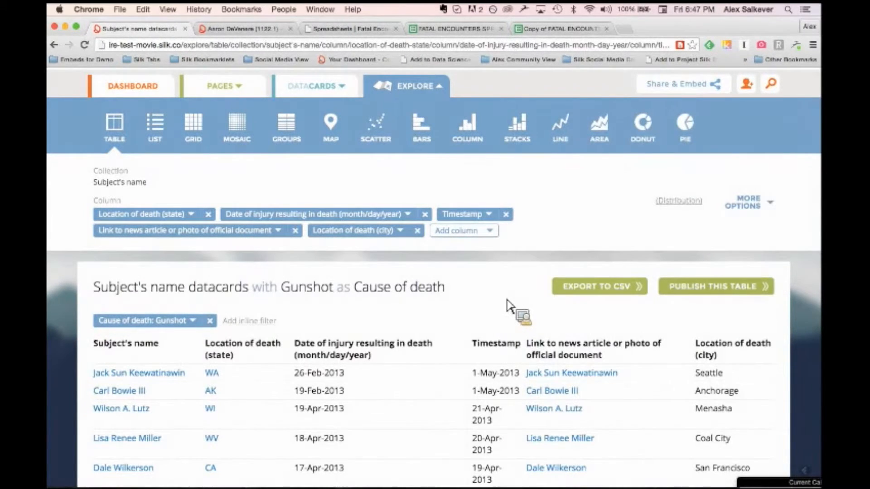
# Step: Publish the Gunshot-filtered table to the existing Home page and review it there
pyautogui.click(728, 291)
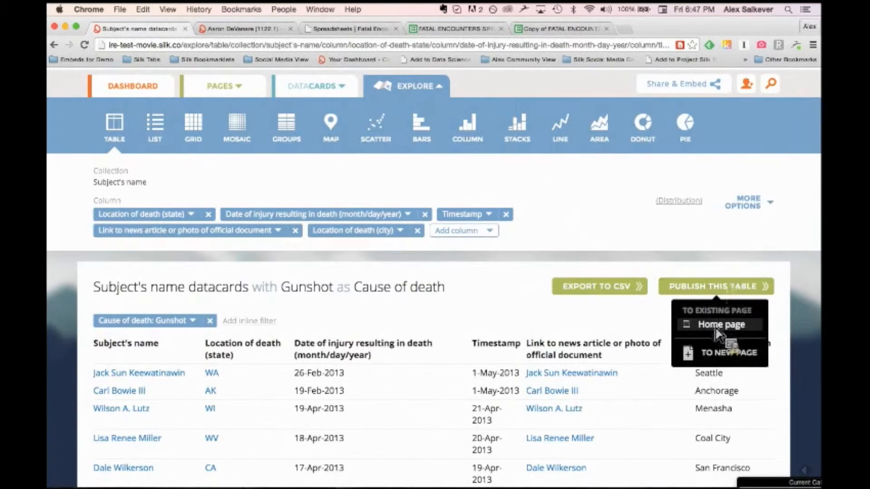
pyautogui.click(728, 330)
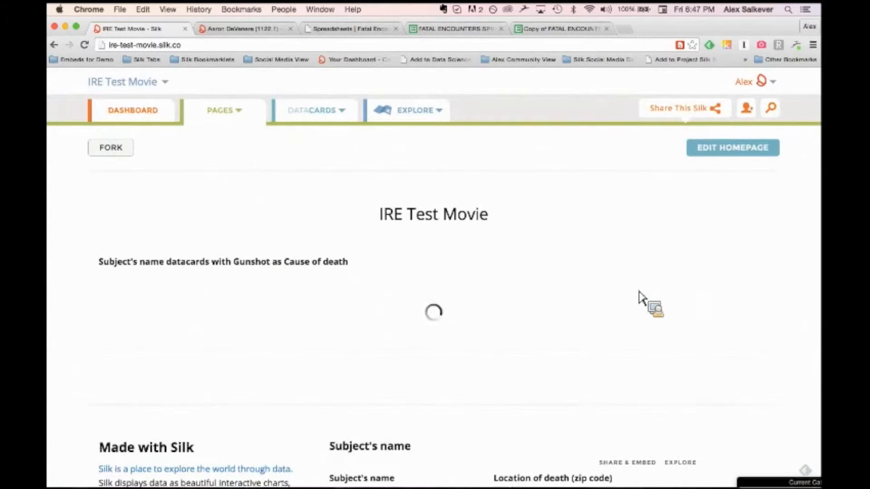
pyautogui.scroll(-2, 607, 235)
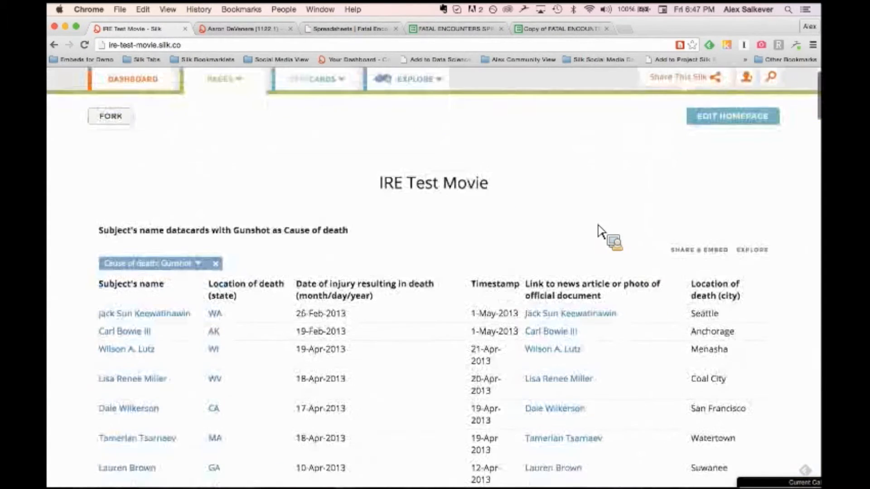
pyautogui.scroll(-1, 601, 231)
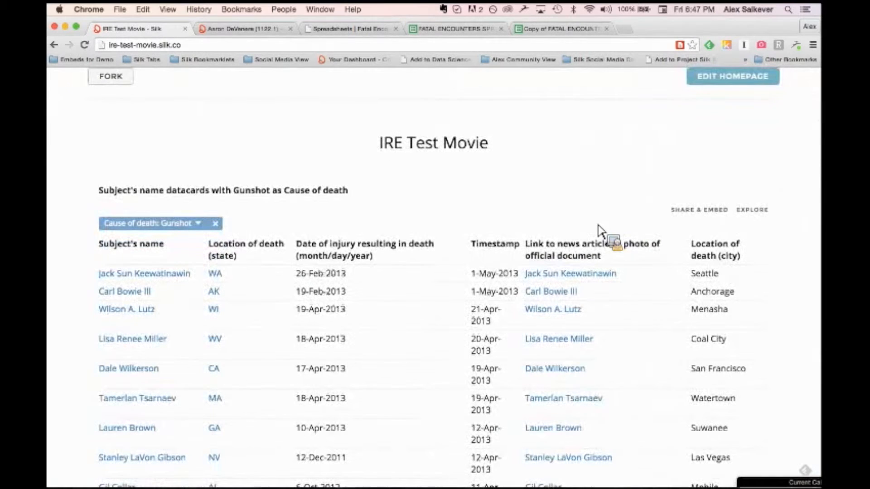
pyautogui.scroll(3, 601, 232)
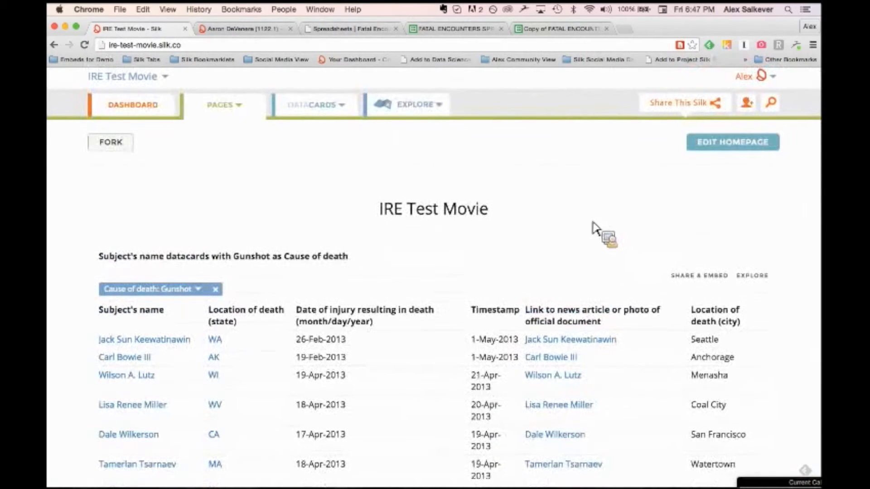
pyautogui.click(192, 49)
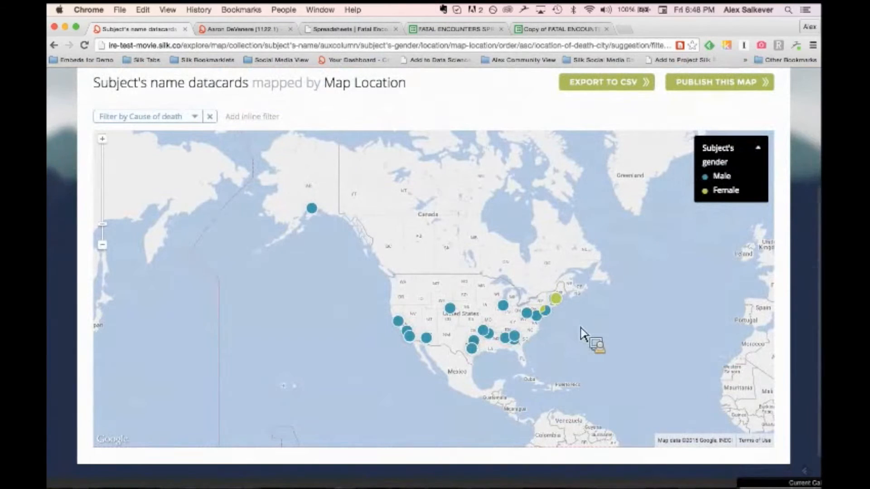
# Step: On the map of datacards colored by Subject's gender, inspect the West Coast and Brooklyn markers
pyautogui.moveTo(402, 330)
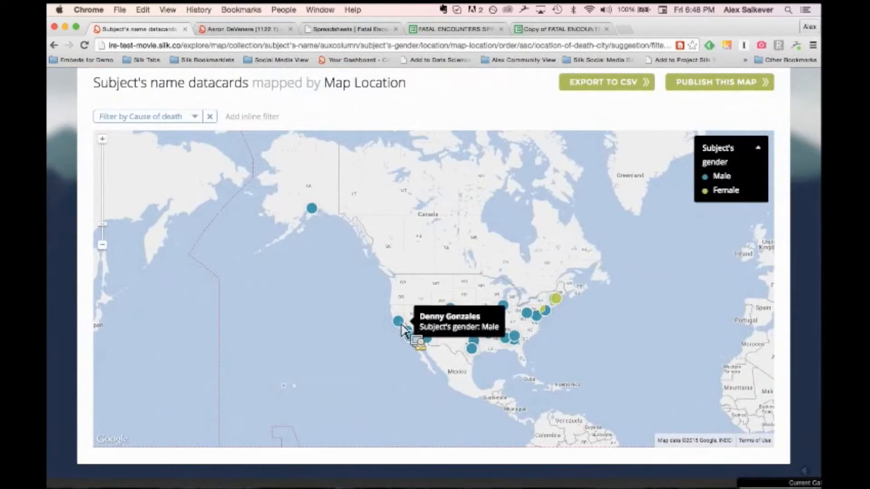
pyautogui.moveTo(512, 317)
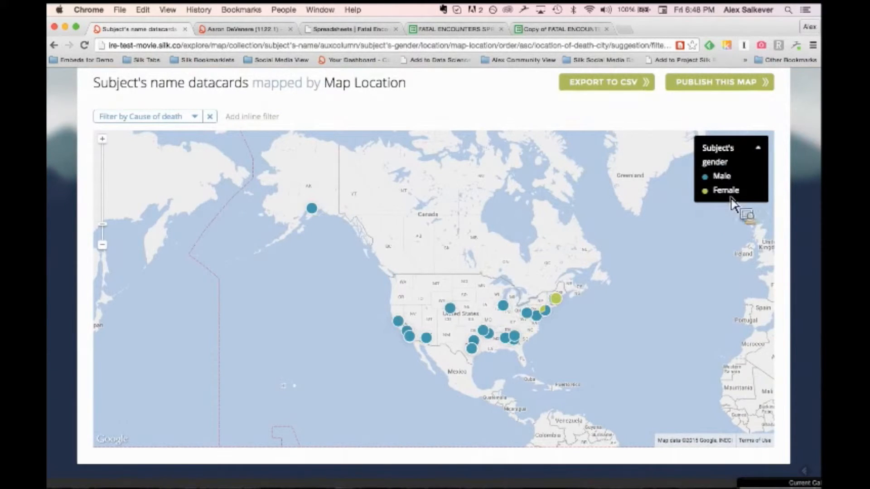
pyautogui.moveTo(552, 314)
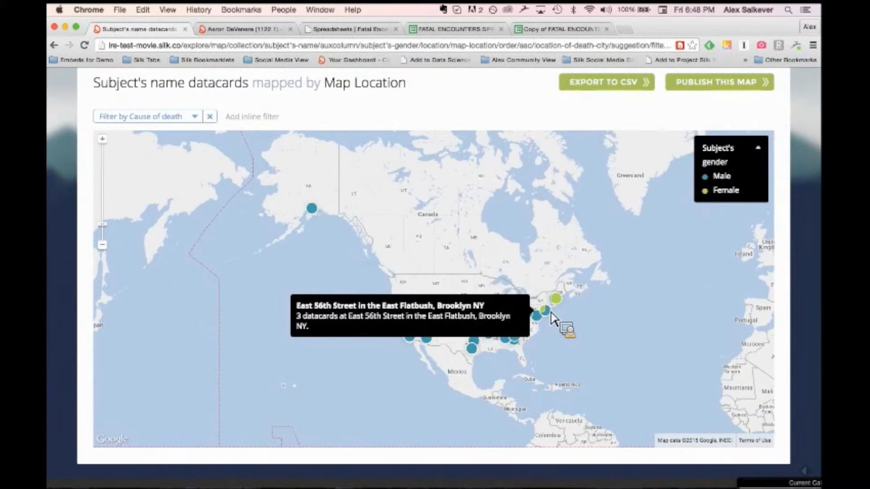
pyautogui.click(552, 313)
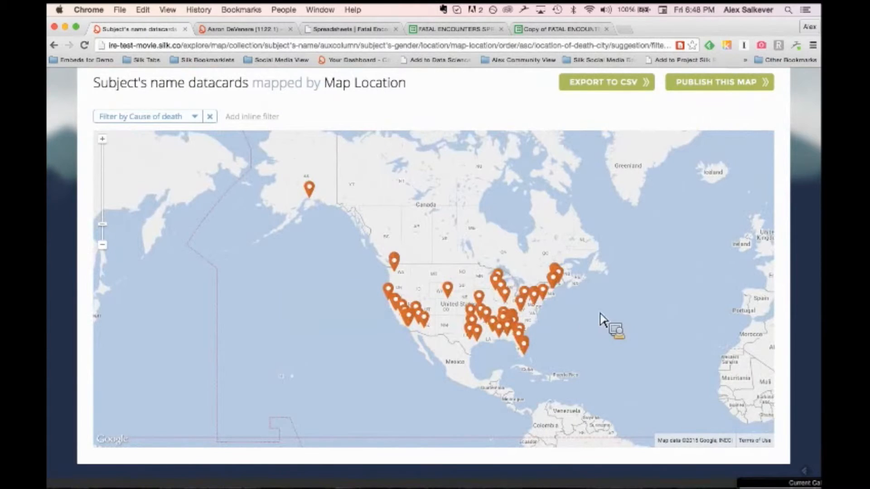
# Step: Replace the map's gender coloring with coloring by Subject's race
pyautogui.scroll(3, 589, 323)
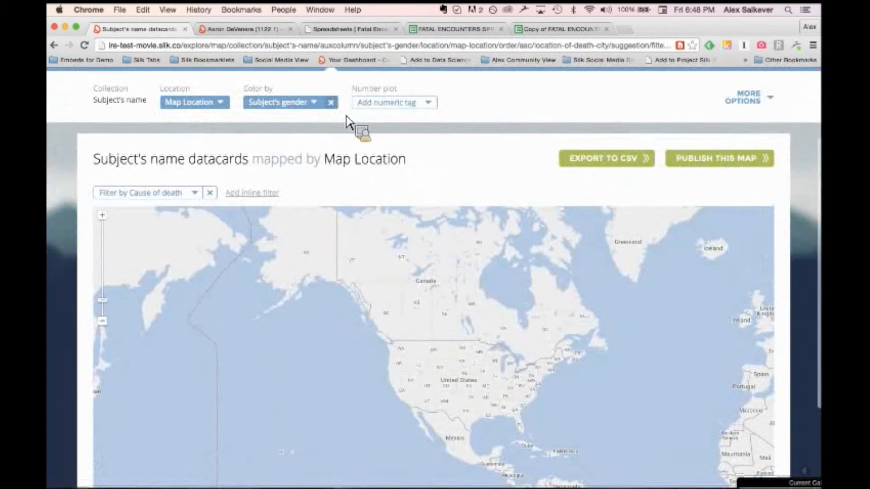
pyautogui.click(330, 102)
pyautogui.click(326, 103)
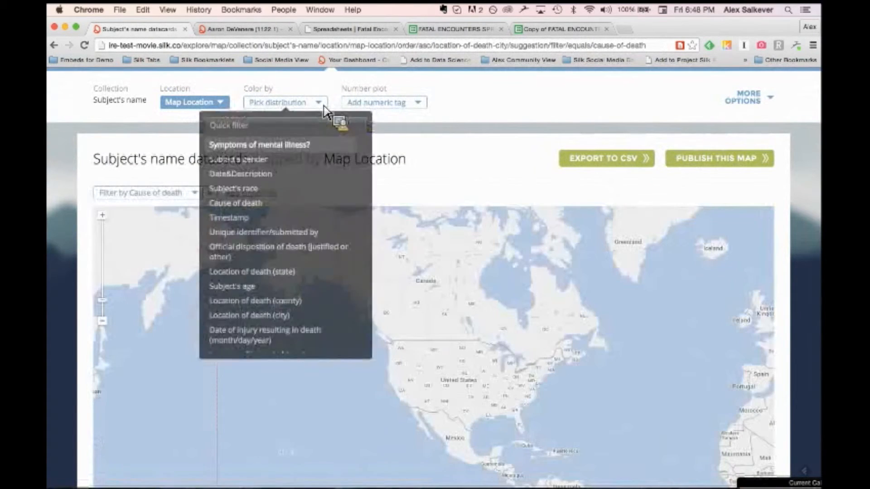
pyautogui.click(258, 192)
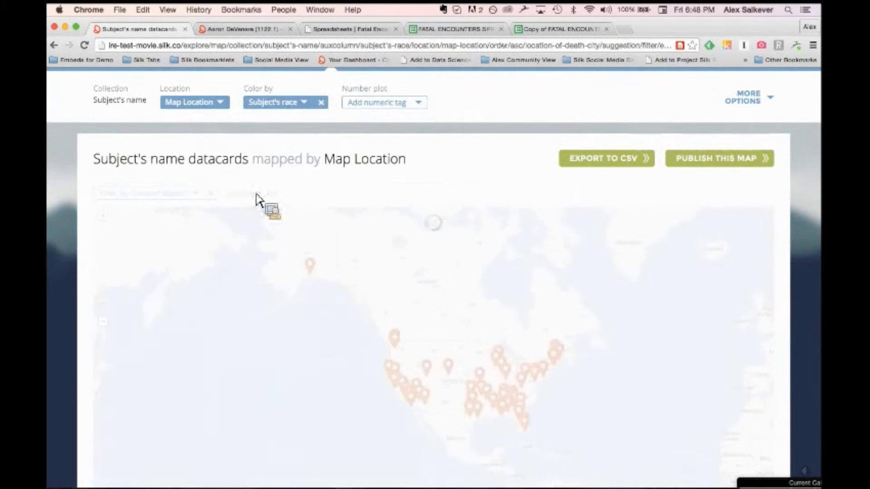
# Step: Examine the distribution of datacard markers across North America on the map set to color by Subject's race
pyautogui.scroll(-1, 443, 209)
pyautogui.scroll(-2, 442, 213)
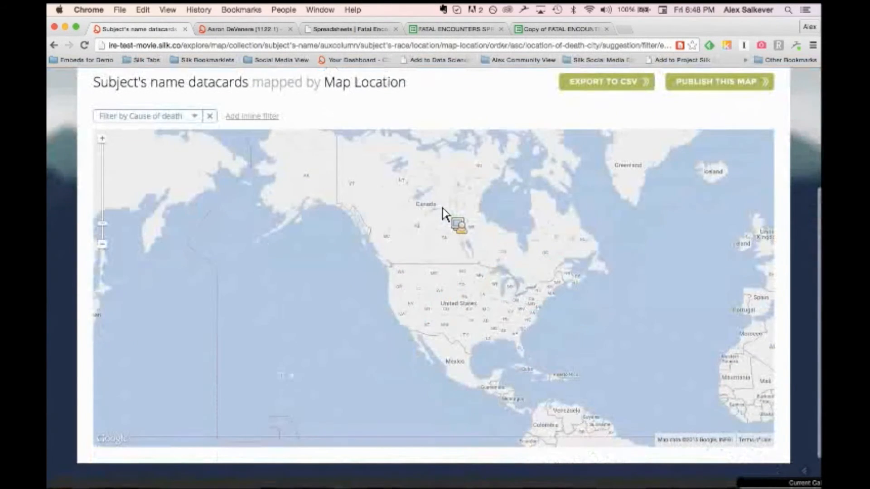
pyautogui.scroll(1, 343, 288)
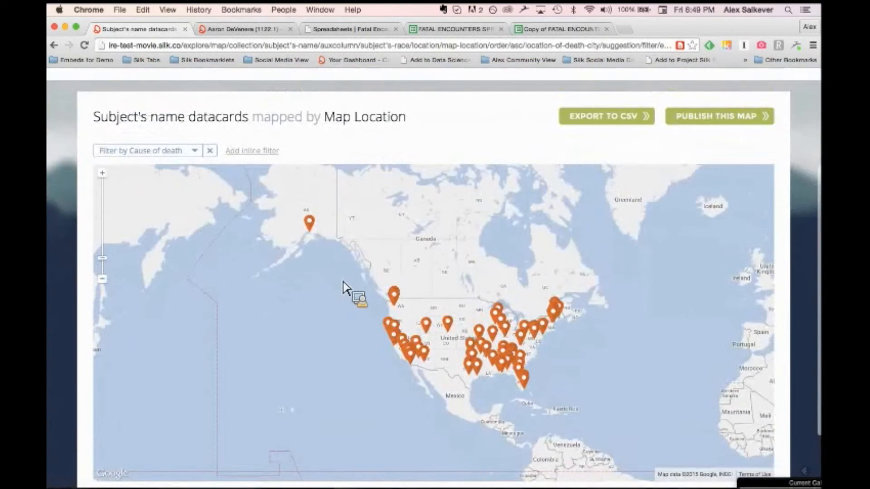
pyautogui.scroll(4, 343, 287)
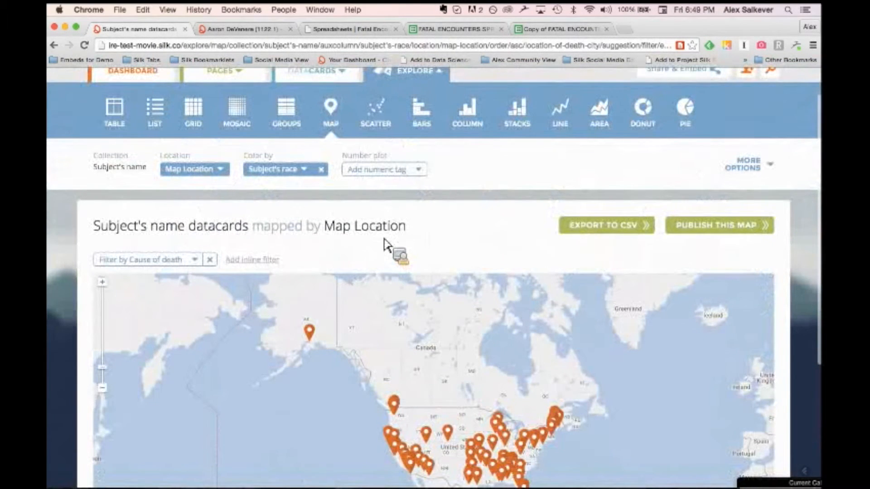
pyautogui.scroll(-3, 472, 271)
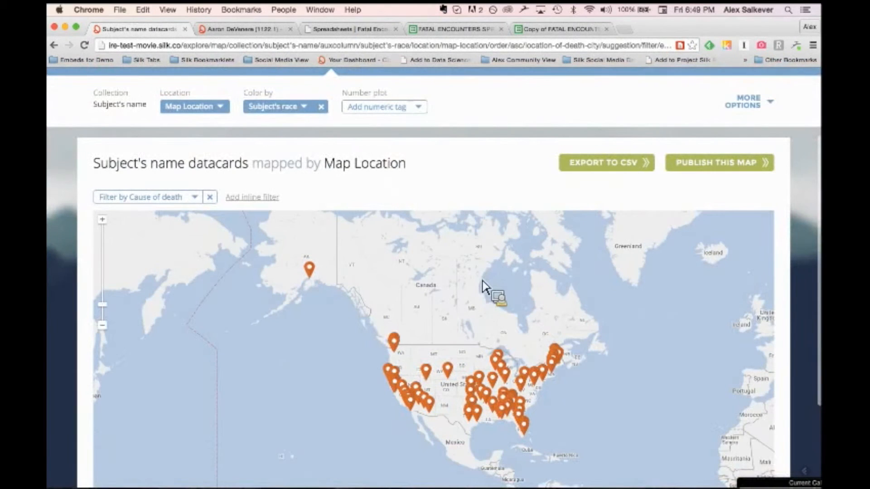
pyautogui.scroll(-2, 315, 360)
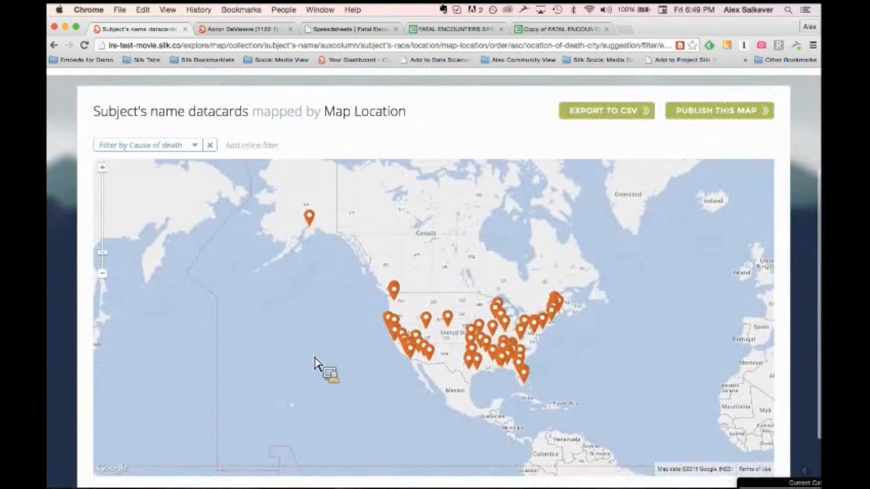
pyautogui.scroll(1, 316, 360)
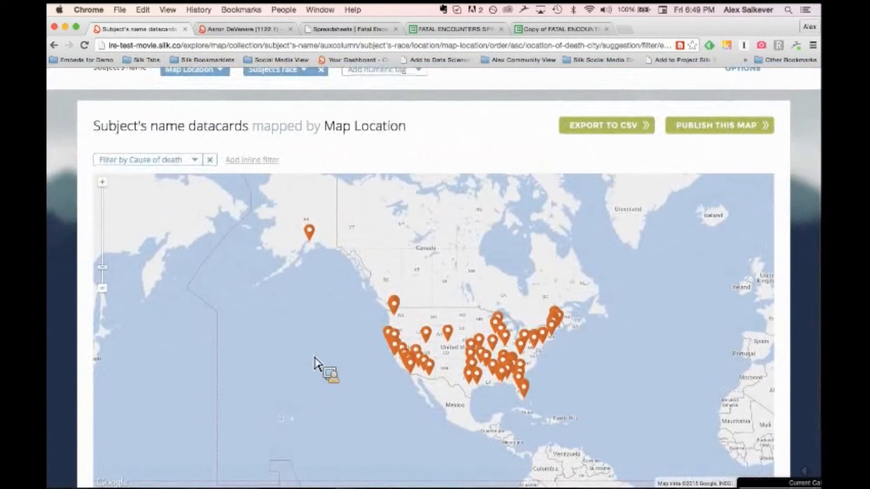
pyautogui.scroll(1, 316, 363)
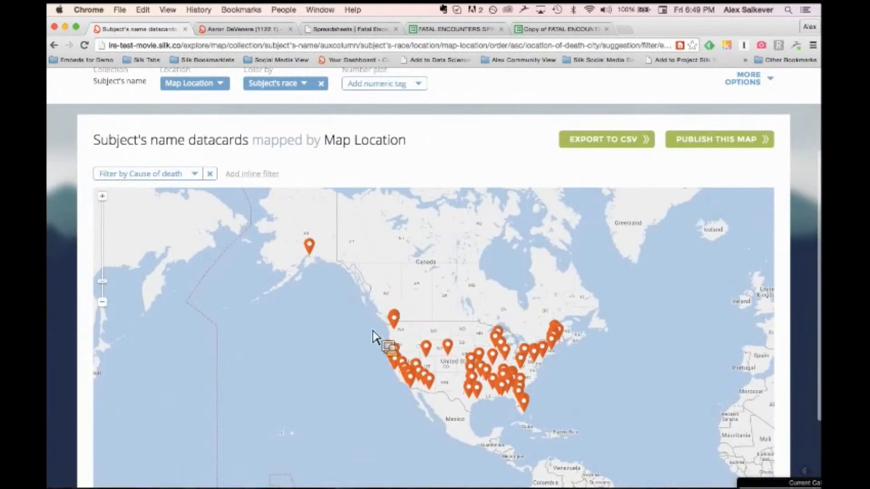
pyautogui.click(398, 325)
# Step: Display the Subject's name datacards as a mosaic of the images of the deceased
pyautogui.scroll(9, 399, 324)
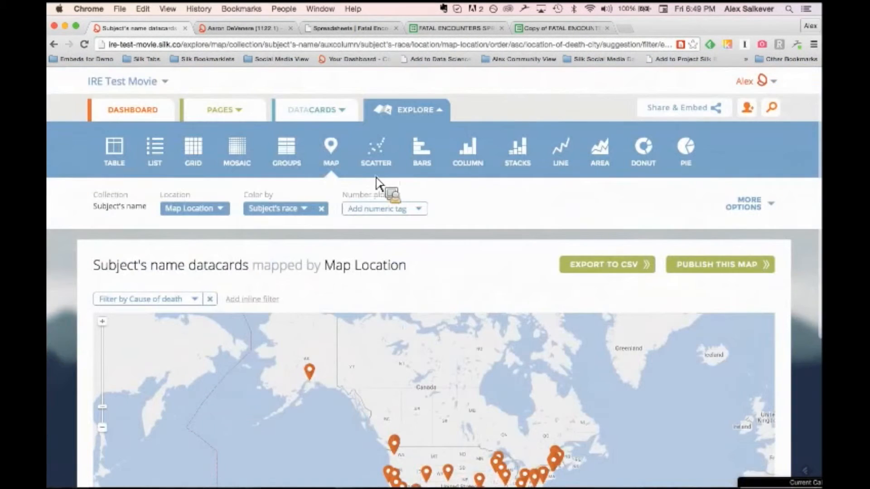
pyautogui.click(245, 156)
pyautogui.scroll(-2, 424, 248)
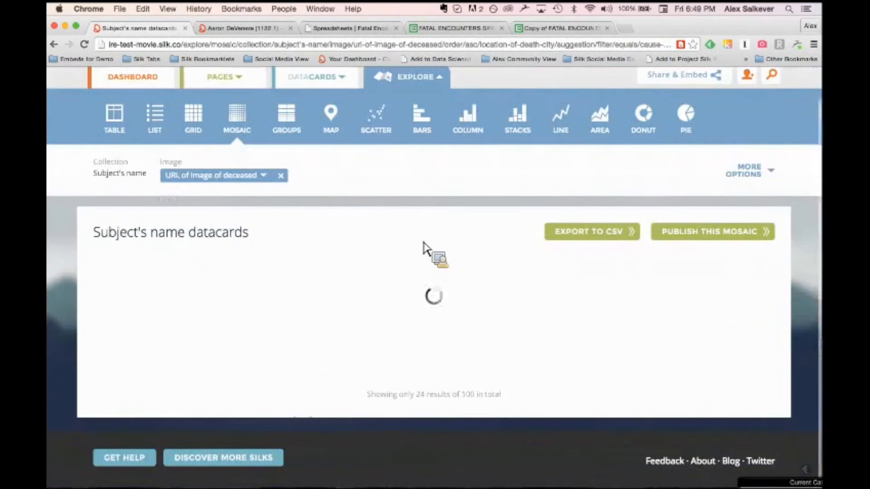
pyautogui.scroll(-6, 424, 249)
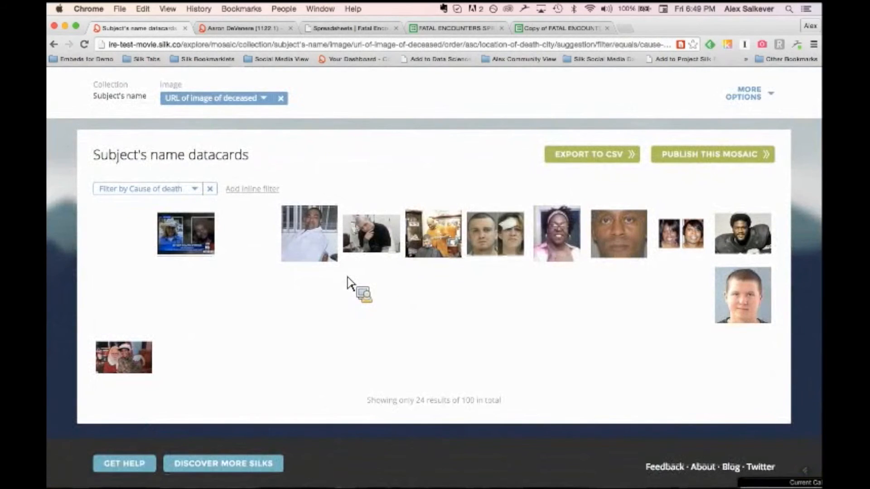
pyautogui.scroll(3, 349, 281)
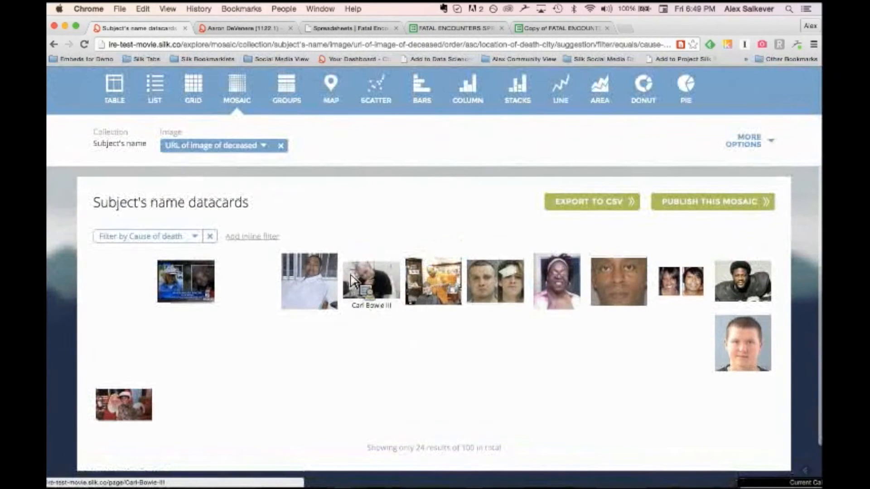
# Step: Show all filters for the mosaic and limit it to pages that have the URL of image of deceased tag
pyautogui.click(770, 143)
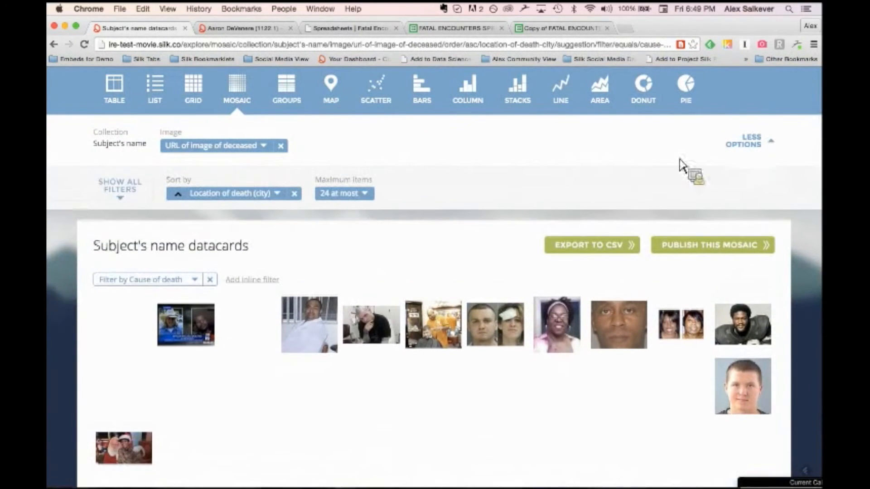
pyautogui.click(123, 192)
pyautogui.scroll(-10, 132, 277)
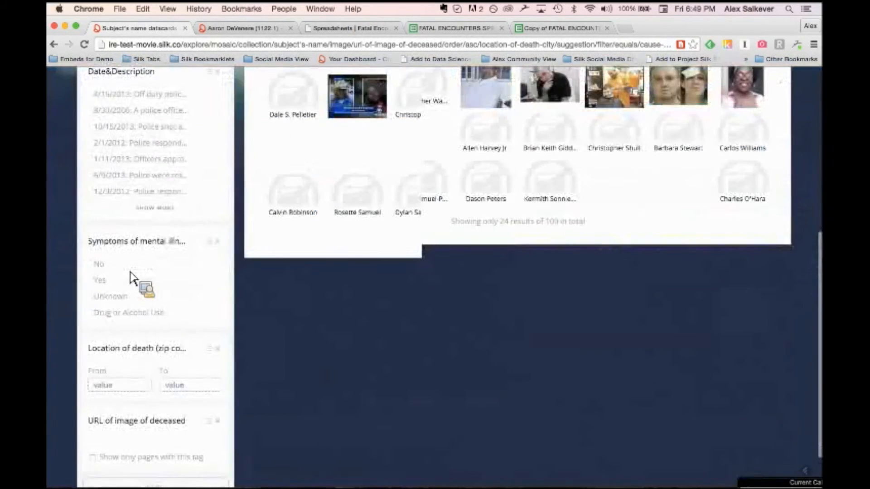
pyautogui.scroll(-3, 131, 277)
pyautogui.click(93, 378)
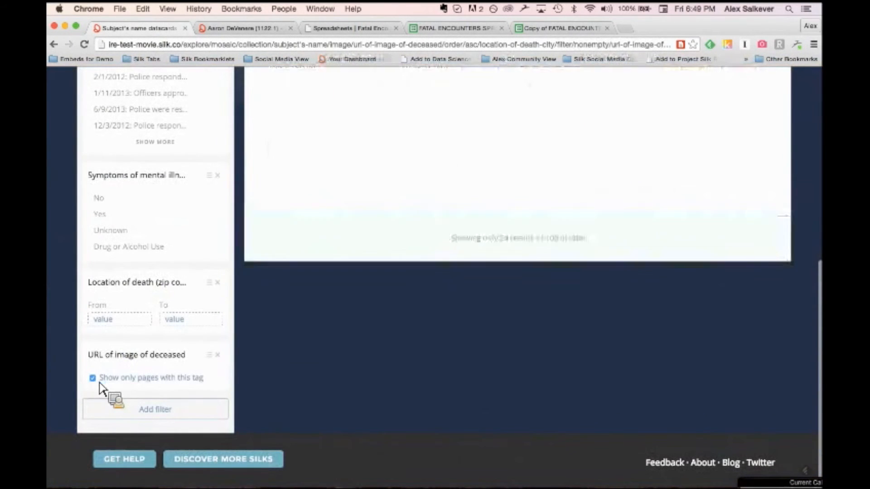
pyautogui.scroll(10, 417, 227)
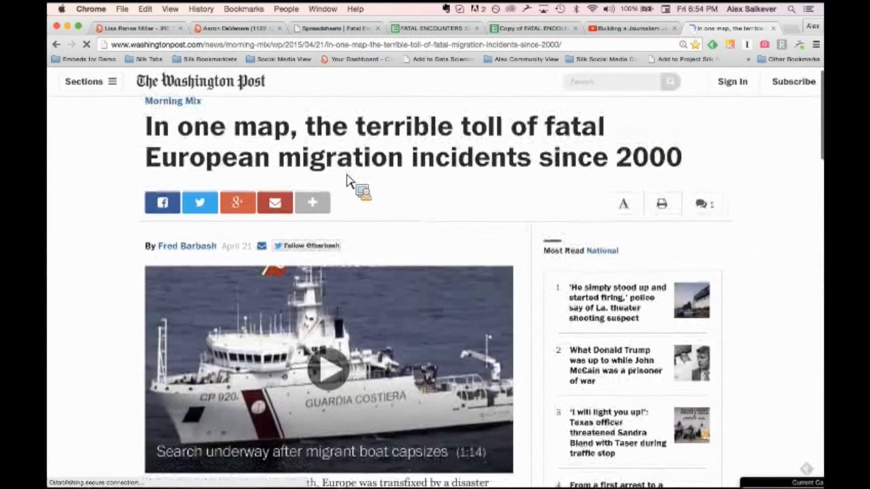
# Step: Find the embedded Silk map in the Washington Post migration article and open the details of the Mediterranean shipwreck marker
pyautogui.scroll(-6, 348, 180)
pyautogui.scroll(-7, 348, 180)
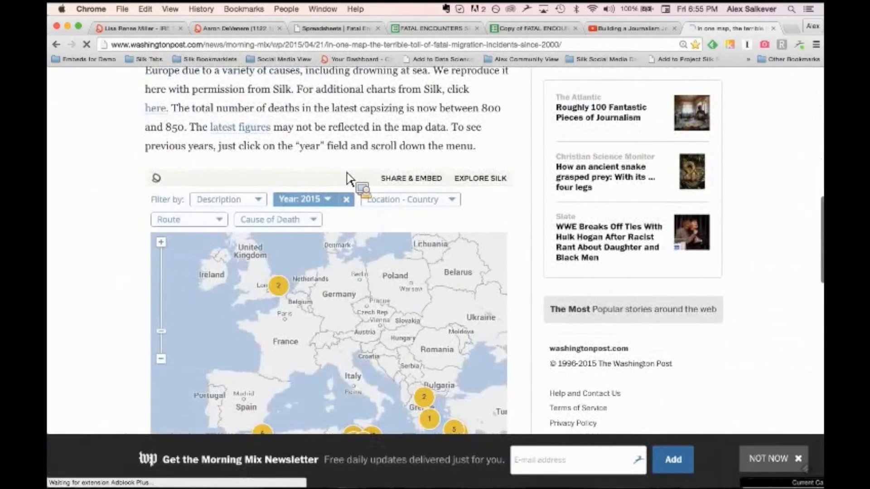
pyautogui.scroll(-3, 348, 180)
pyautogui.scroll(-1, 348, 178)
pyautogui.moveTo(349, 302)
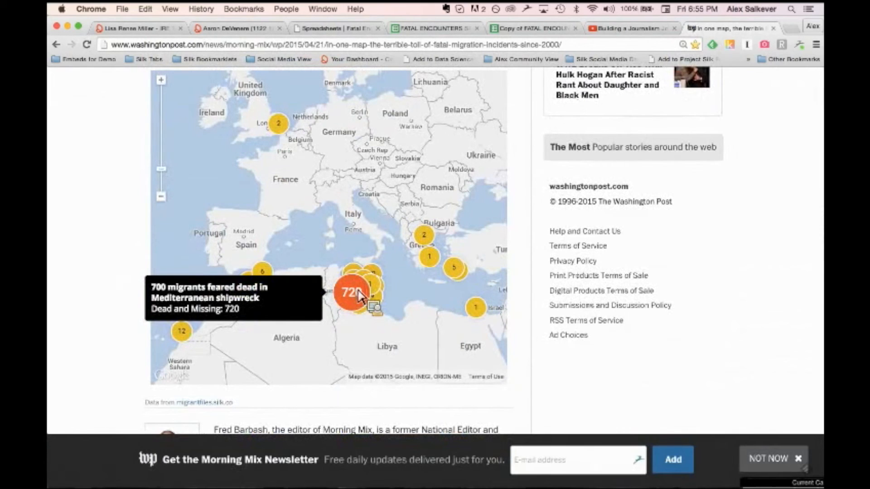
pyautogui.scroll(1, 372, 293)
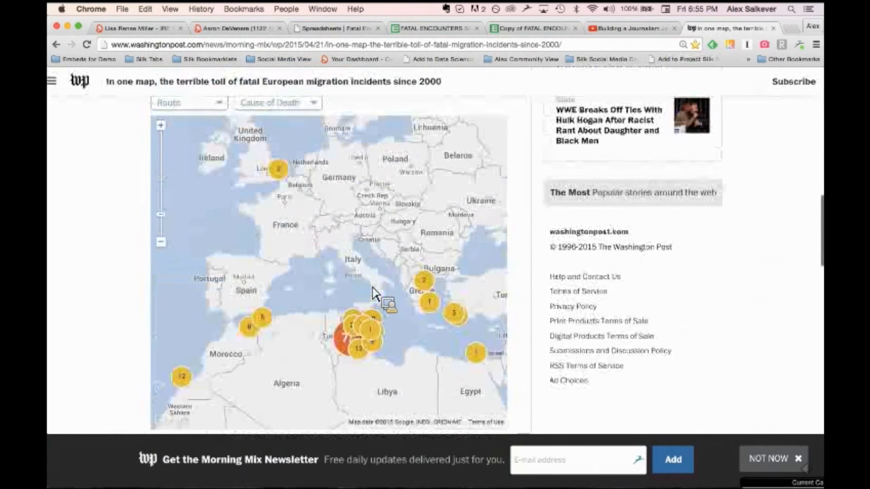
pyautogui.scroll(1, 373, 294)
pyautogui.scroll(-3, 372, 293)
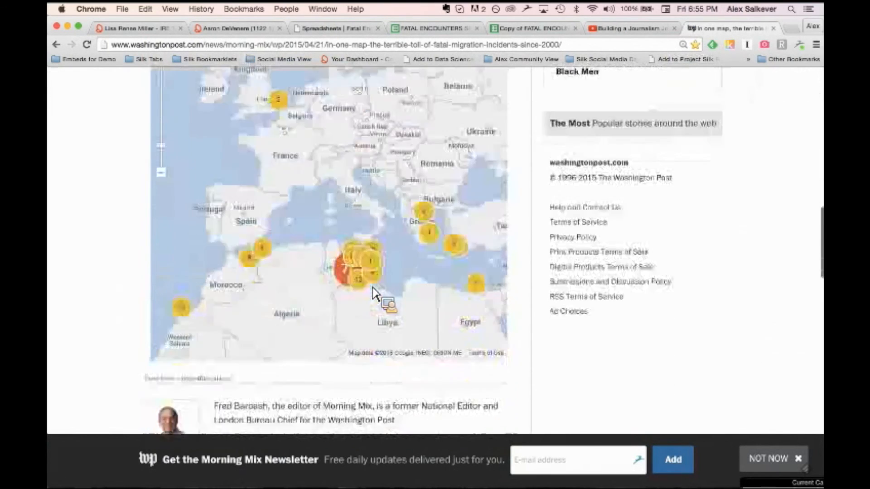
pyautogui.moveTo(352, 238)
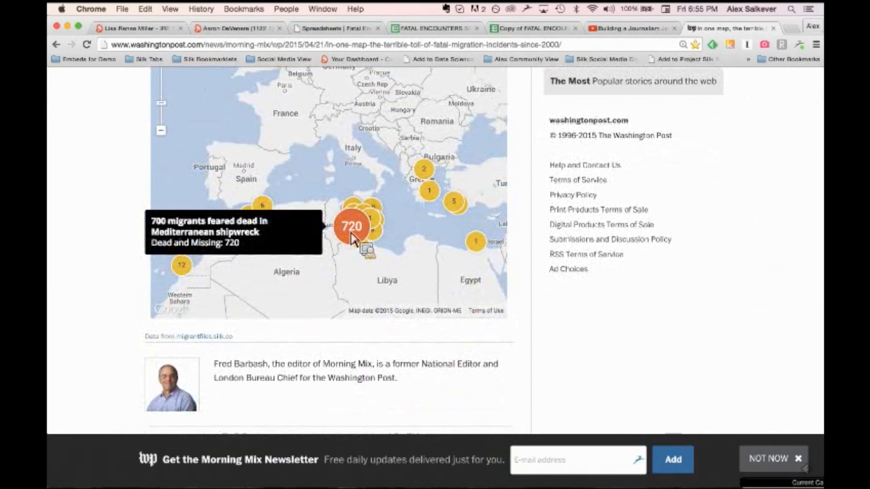
pyautogui.click(361, 236)
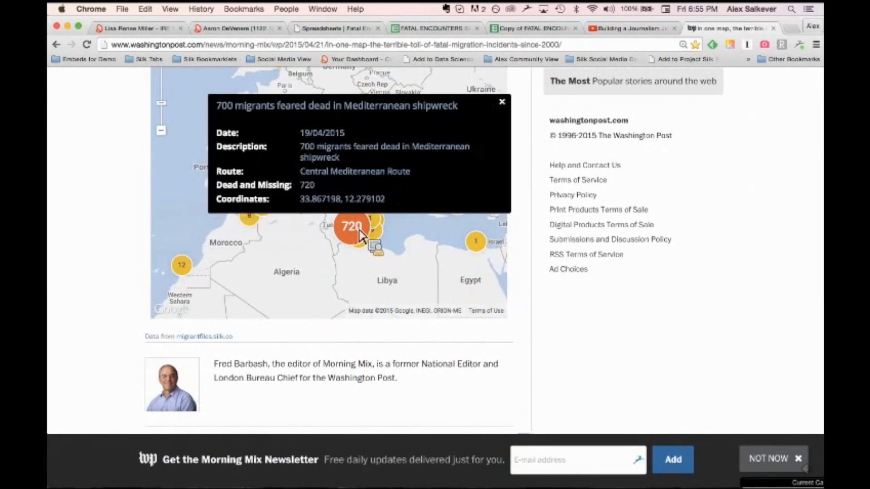